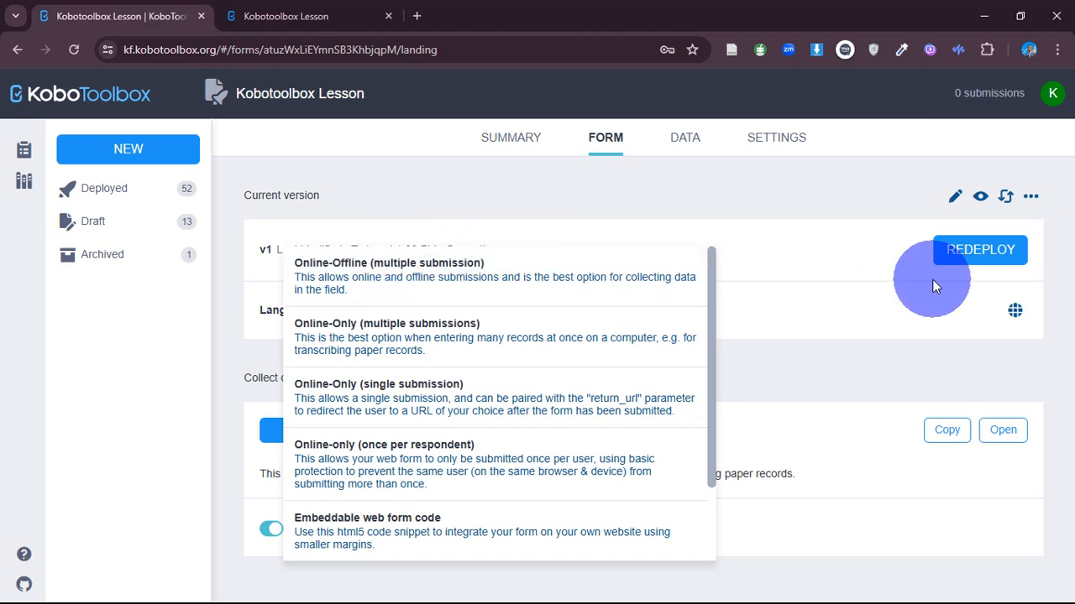
Step: Review the STEPS slide in the PowerPoint presentation and return to the Kobotoolbox Lesson project in Chrome
{"action": "left_click", "coordinate": [842, 237]}
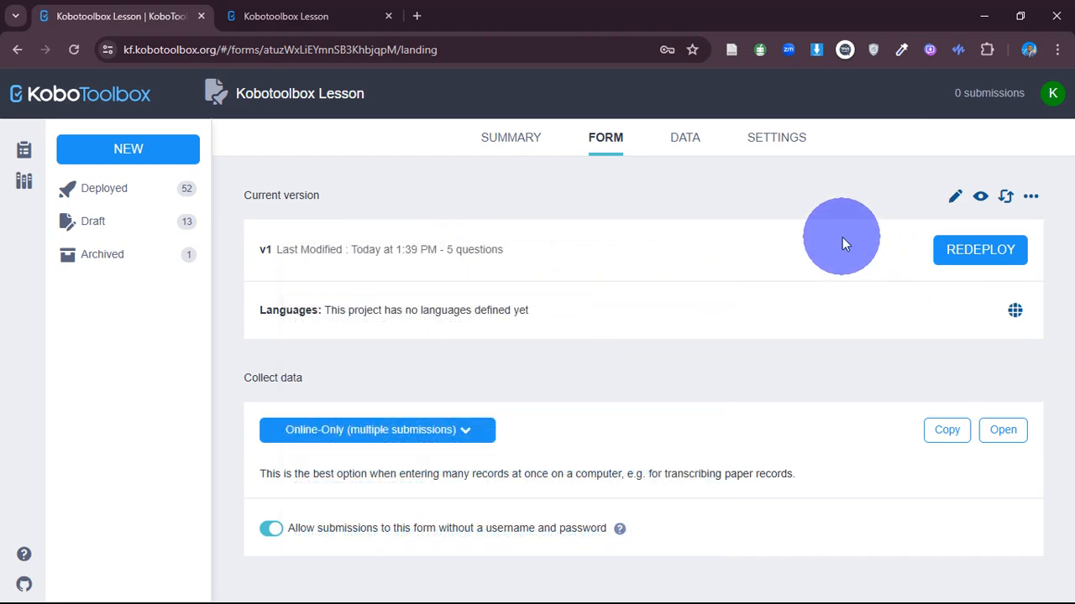
{"action": "left_click", "coordinate": [984, 15]}
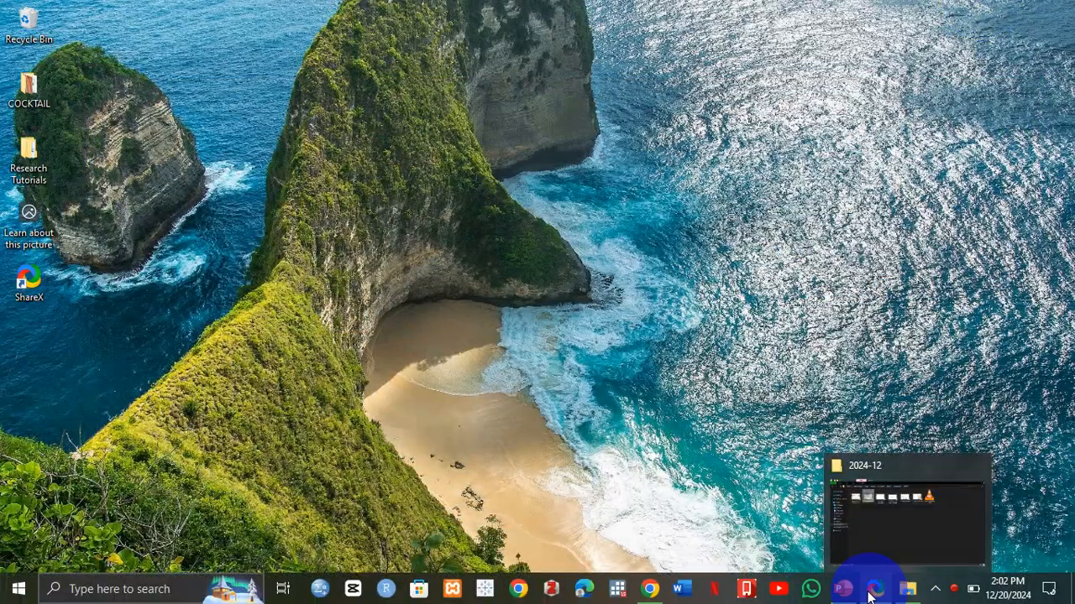
{"action": "left_click", "coordinate": [833, 528]}
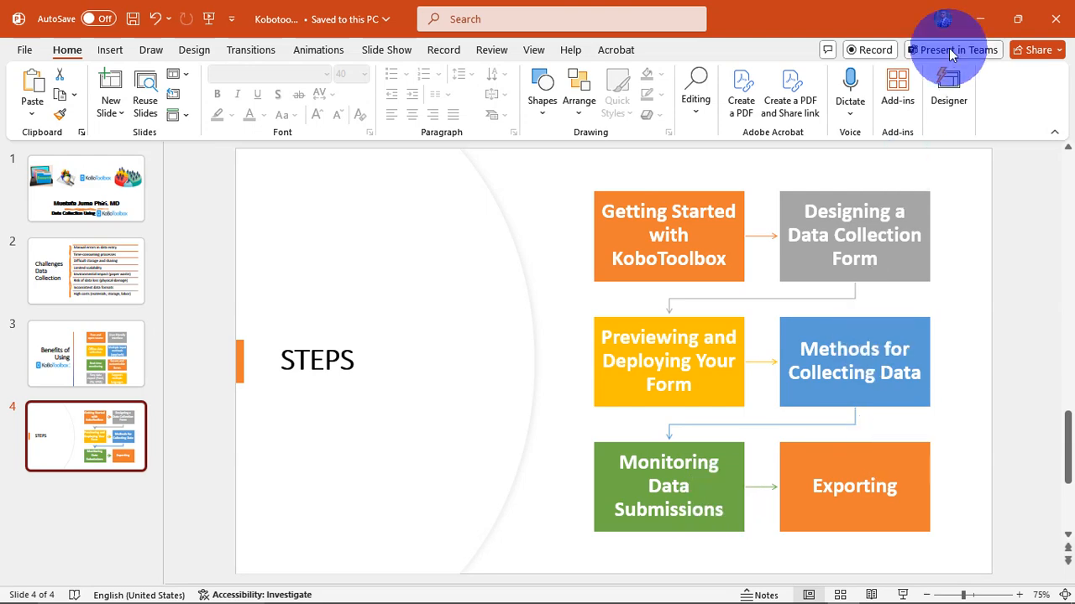
{"action": "left_click", "coordinate": [980, 18]}
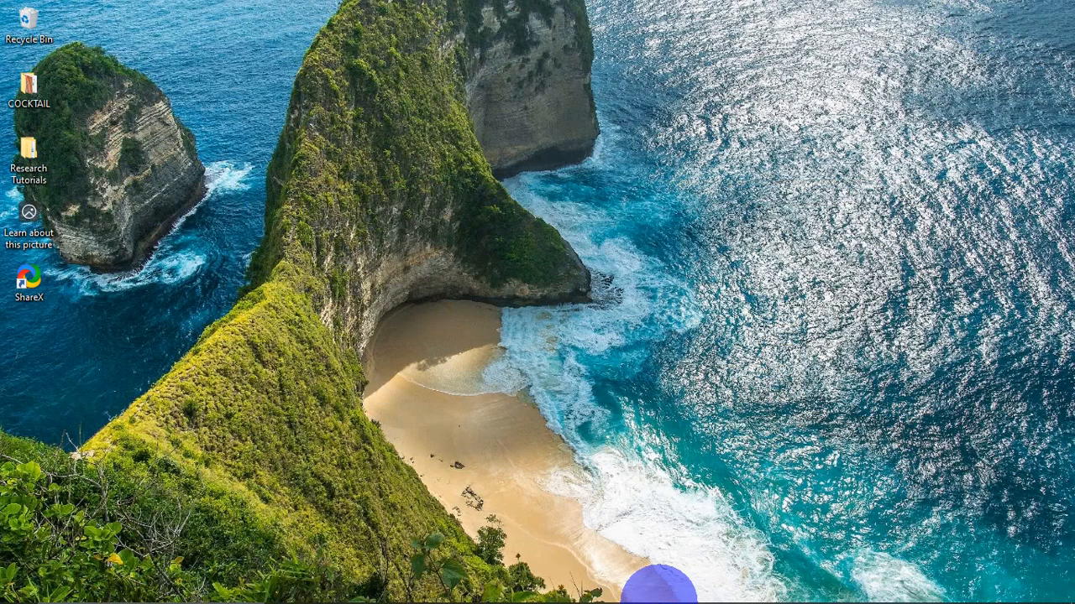
{"action": "mouse_move", "coordinate": [654, 588]}
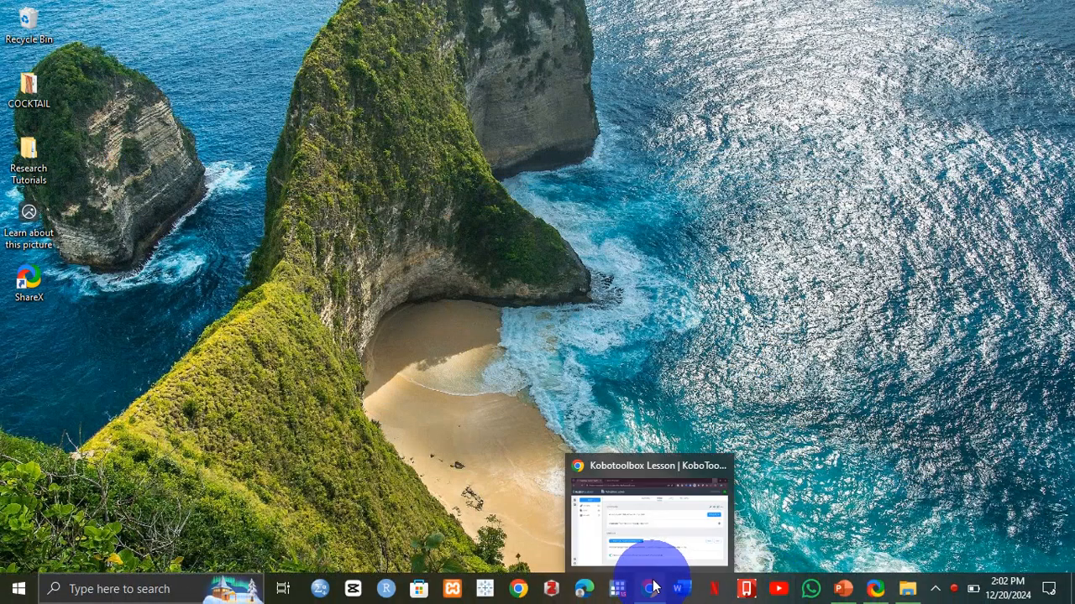
{"action": "left_click", "coordinate": [643, 538]}
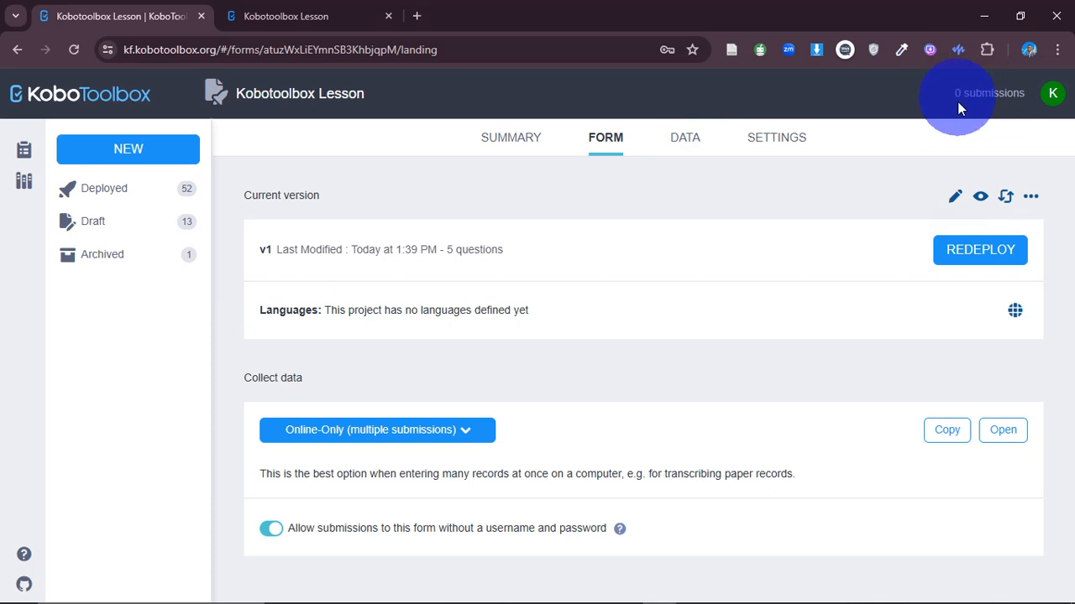
Step: Open the deployed project "Investigating the Prevalence of Tuberculosis in Kabompo, Zambia" and reload its page
{"action": "left_click", "coordinate": [133, 193]}
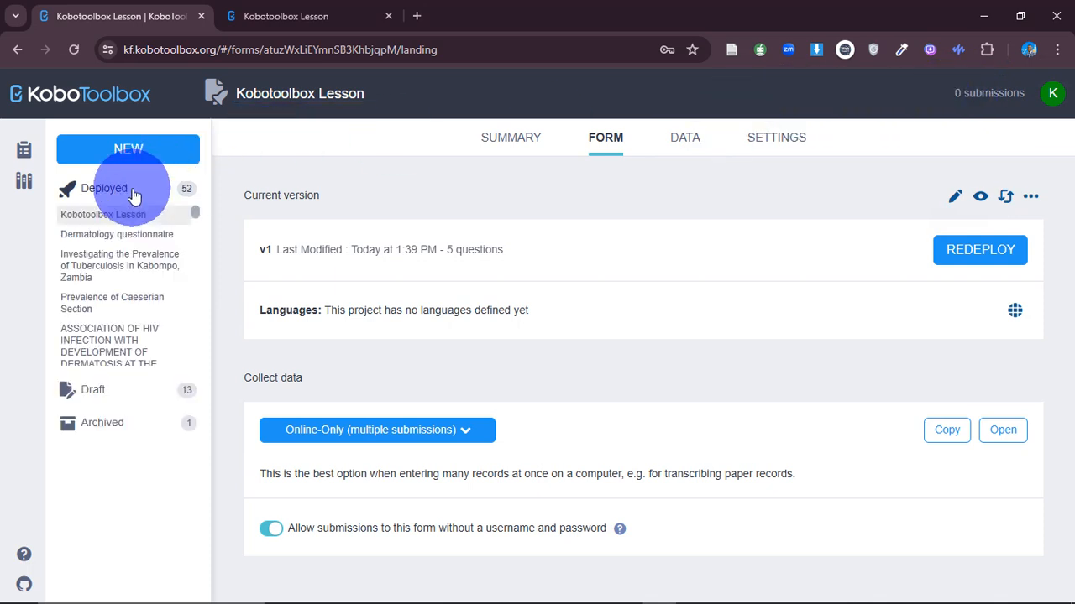
{"action": "left_click", "coordinate": [110, 266]}
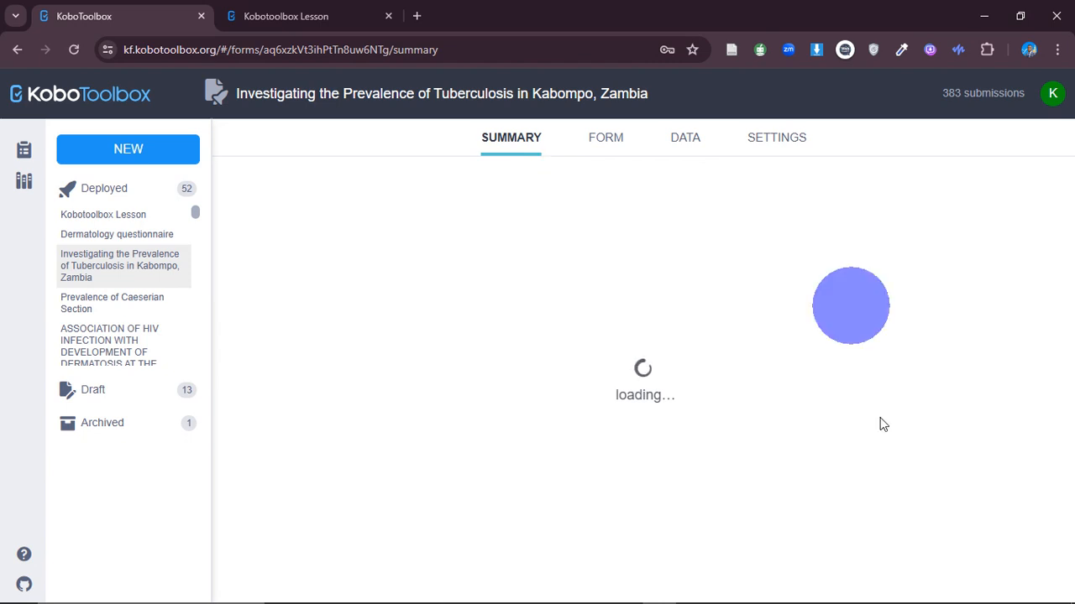
{"action": "left_click", "coordinate": [955, 589]}
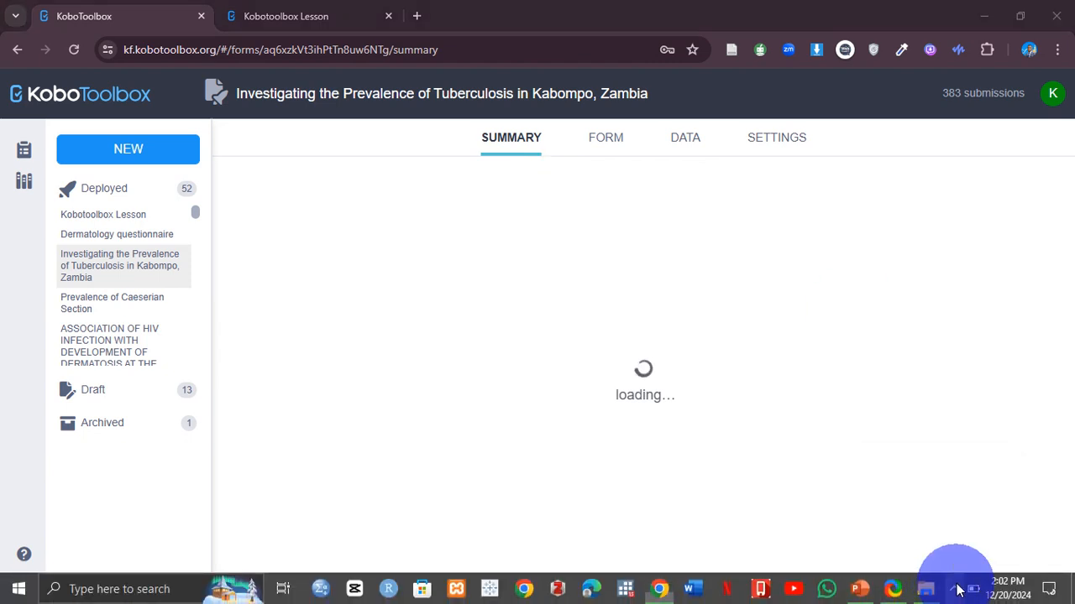
{"action": "left_click", "coordinate": [566, 297]}
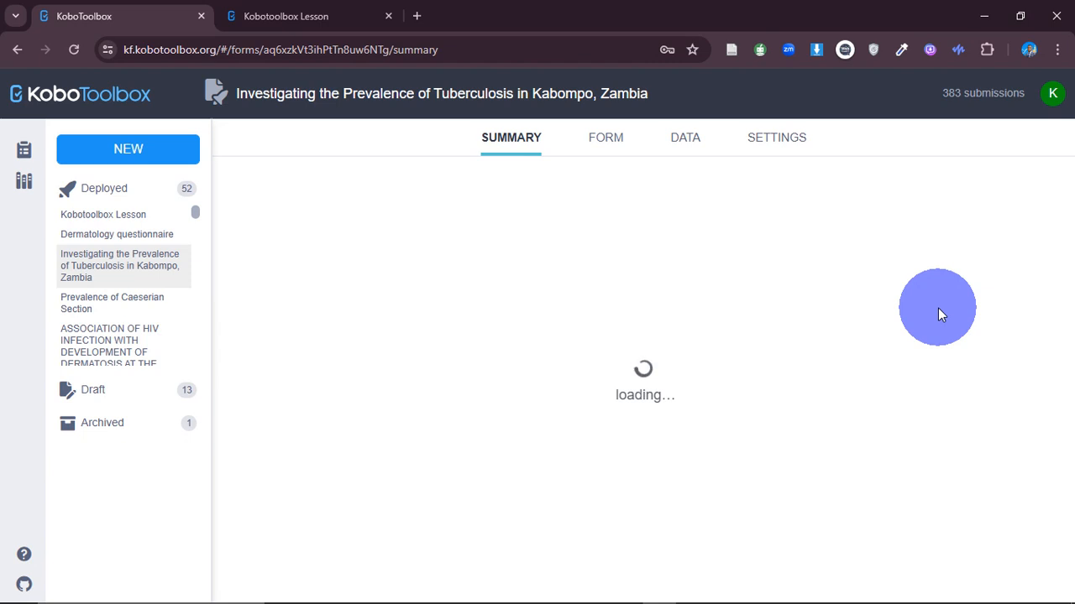
{"action": "mouse_move", "coordinate": [1032, 600]}
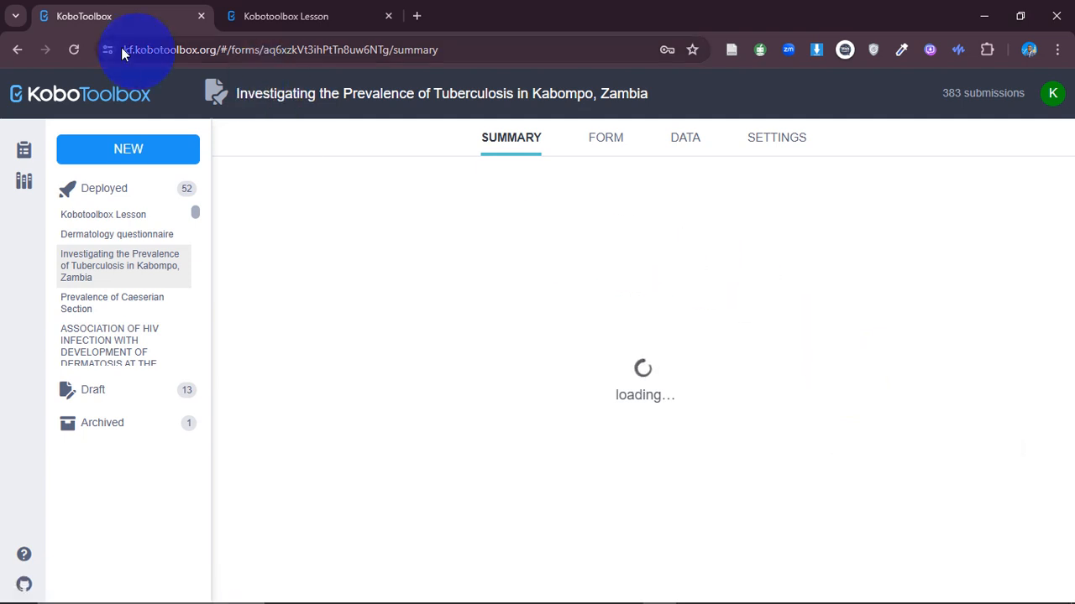
{"action": "left_click", "coordinate": [76, 51]}
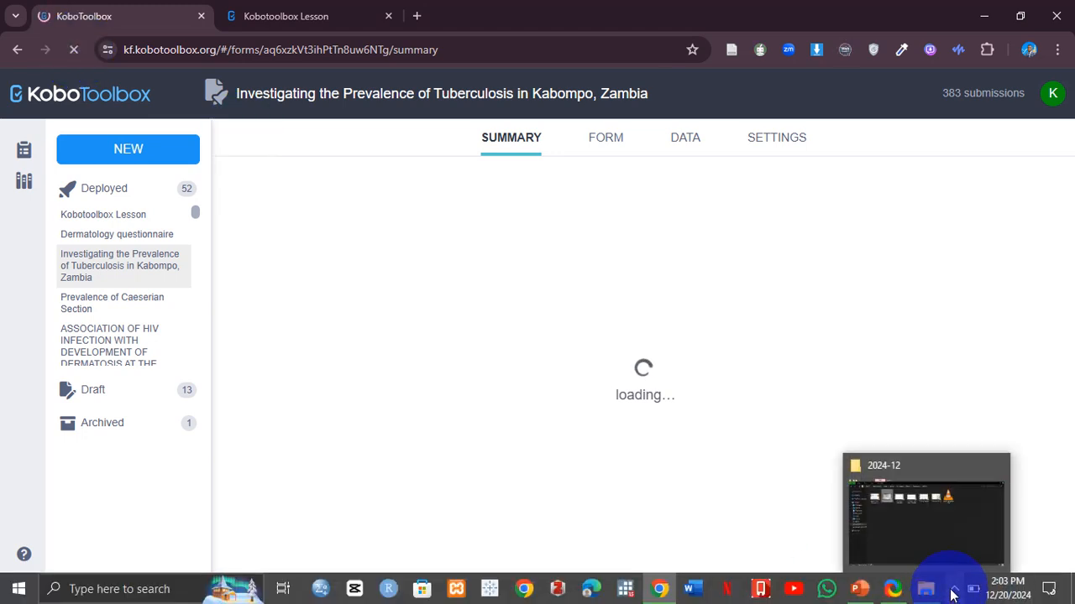
{"action": "left_click", "coordinate": [953, 593]}
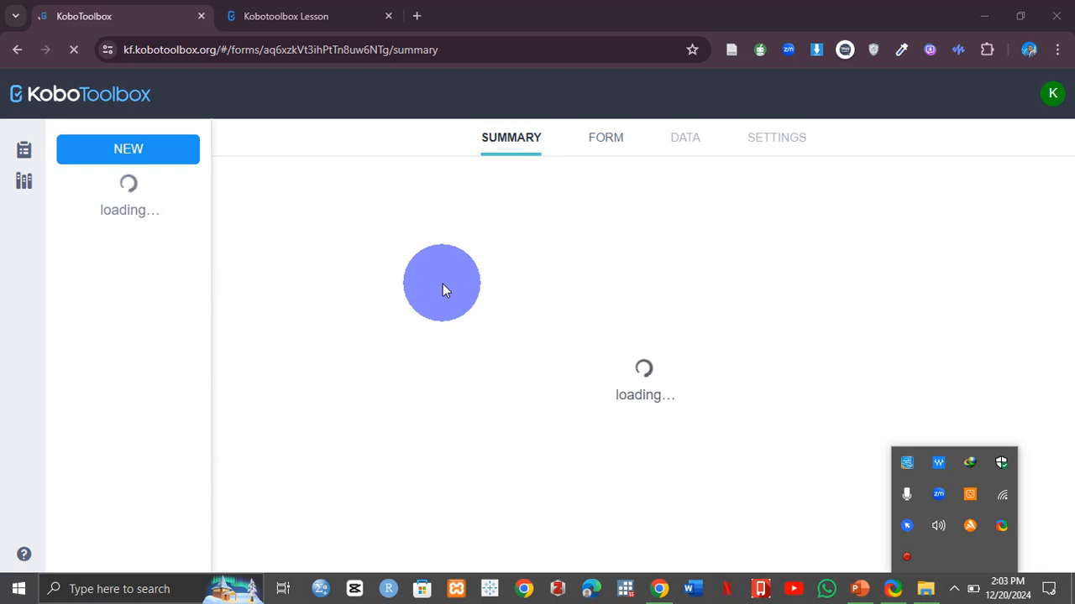
{"action": "left_click", "coordinate": [442, 285]}
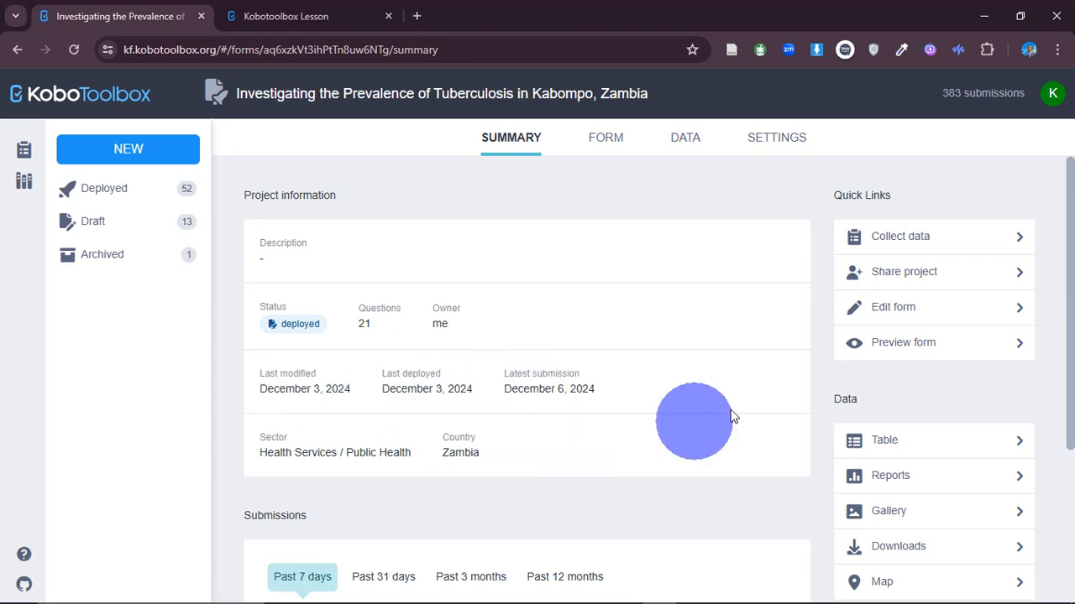
Step: Examine the project's summary page and its table of submitted data
{"action": "left_click_drag", "start_coordinate": [1072, 245], "coordinate": [1072, 426]}
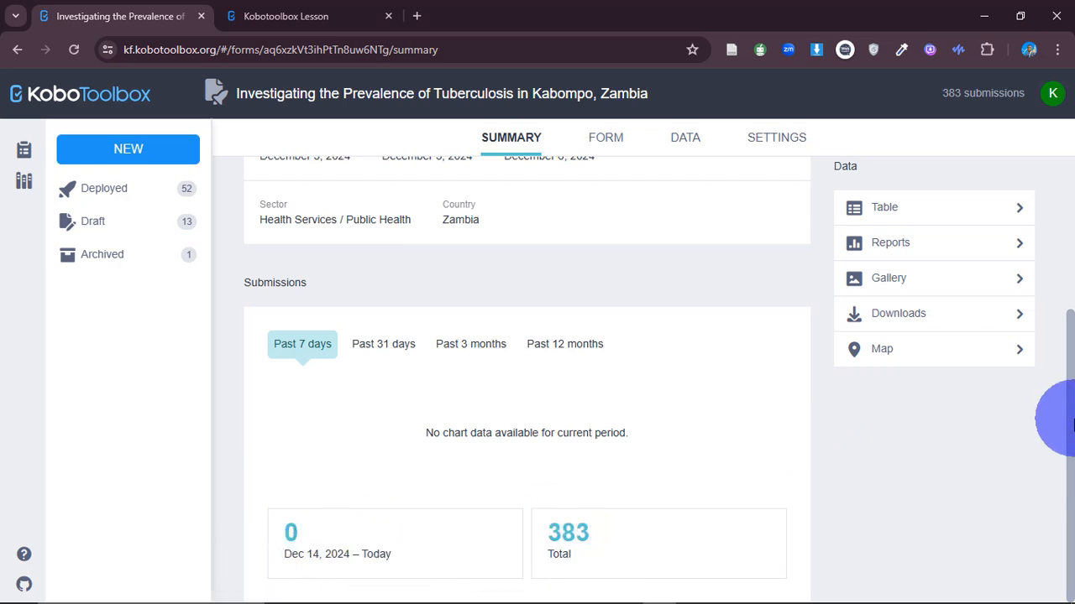
{"action": "left_click_drag", "start_coordinate": [1069, 418], "coordinate": [1070, 262]}
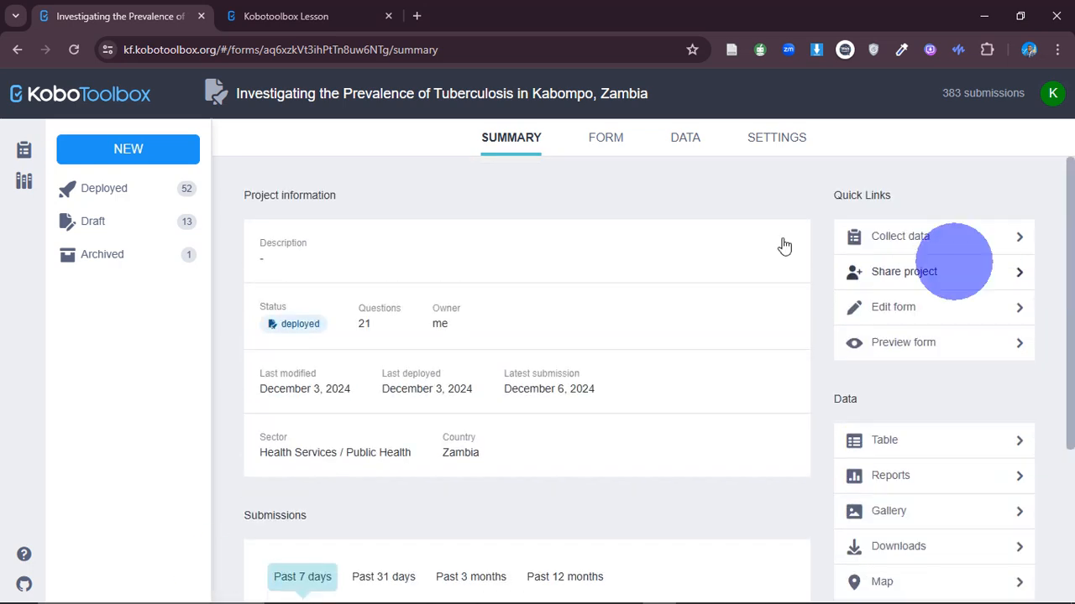
{"action": "left_click", "coordinate": [687, 139]}
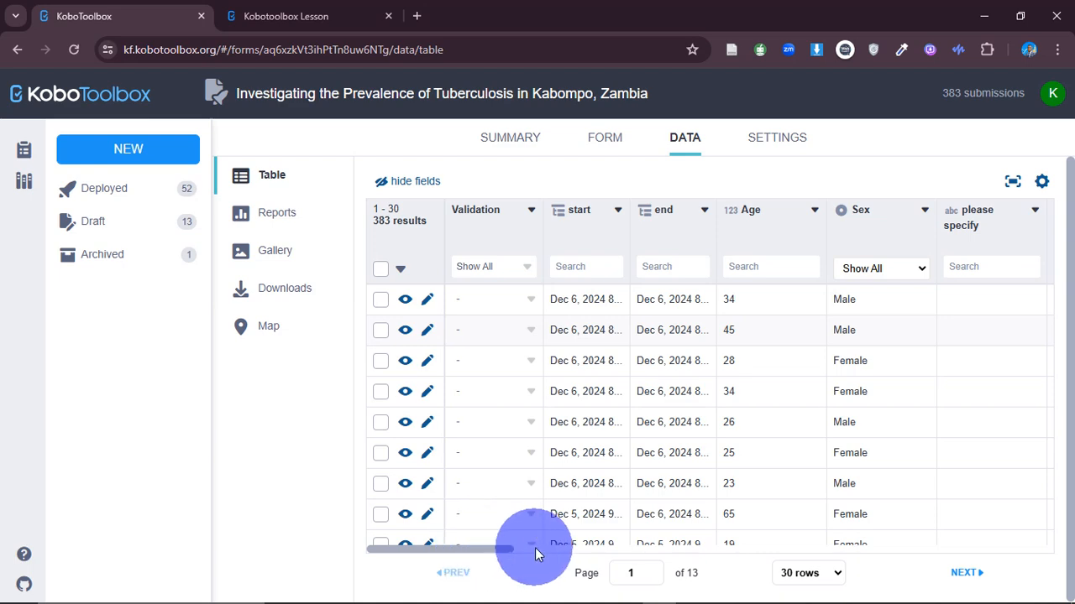
{"action": "left_click_drag", "start_coordinate": [534, 548], "coordinate": [443, 586]}
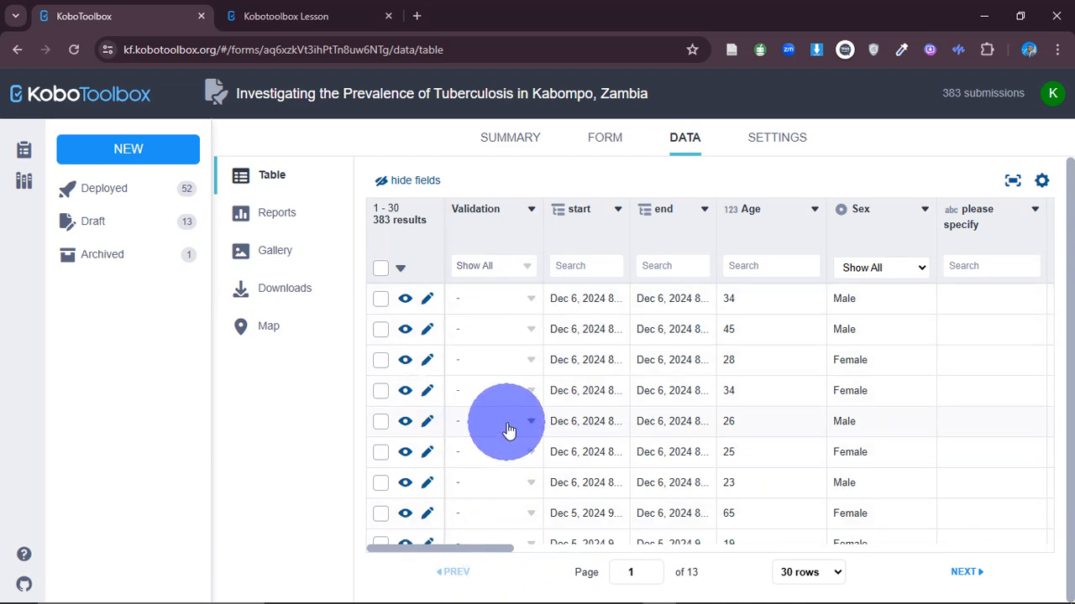
Step: Examine the automated report on the submissions and the project's image gallery
{"action": "left_click", "coordinate": [276, 220]}
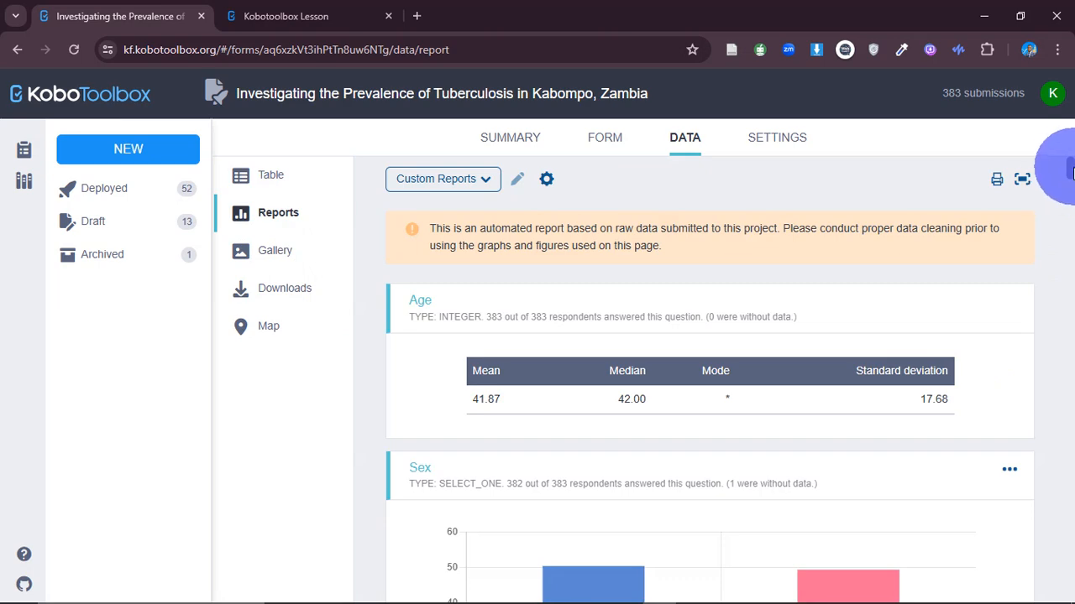
{"action": "mouse_move", "coordinate": [1071, 172]}
{"action": "left_mouse_down"}
{"action": "mouse_move", "coordinate": [1071, 565]}
{"action": "mouse_move", "coordinate": [1072, 168]}
{"action": "mouse_move", "coordinate": [827, 174]}
{"action": "left_mouse_up"}
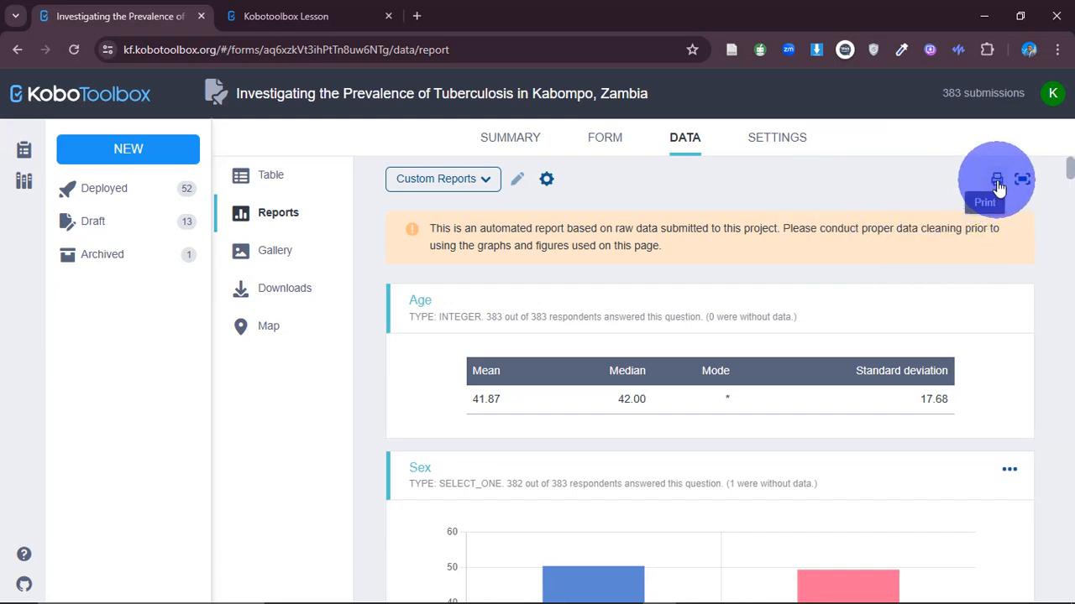
{"action": "left_click", "coordinate": [271, 261]}
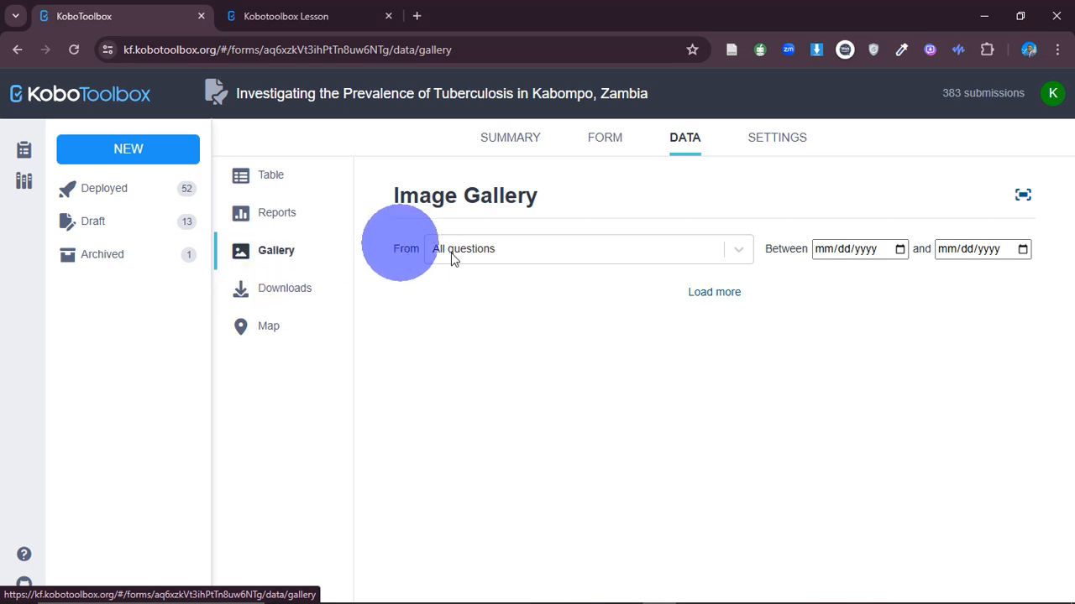
Step: Export the project's submissions as XLS with the Labels value and header format, and download the exported file
{"action": "left_click", "coordinate": [282, 298]}
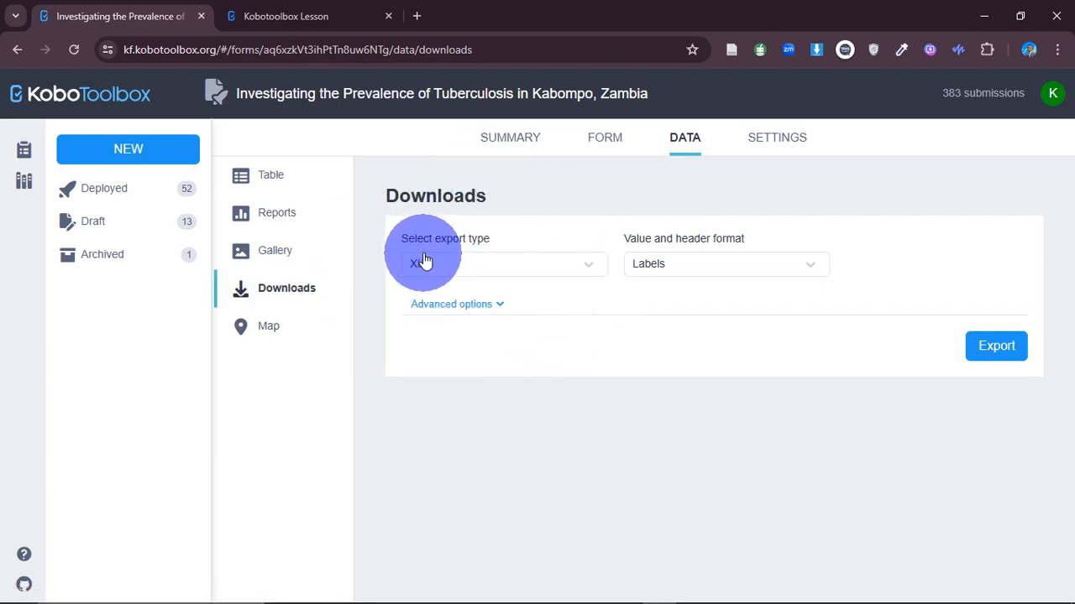
{"action": "left_click", "coordinate": [503, 268]}
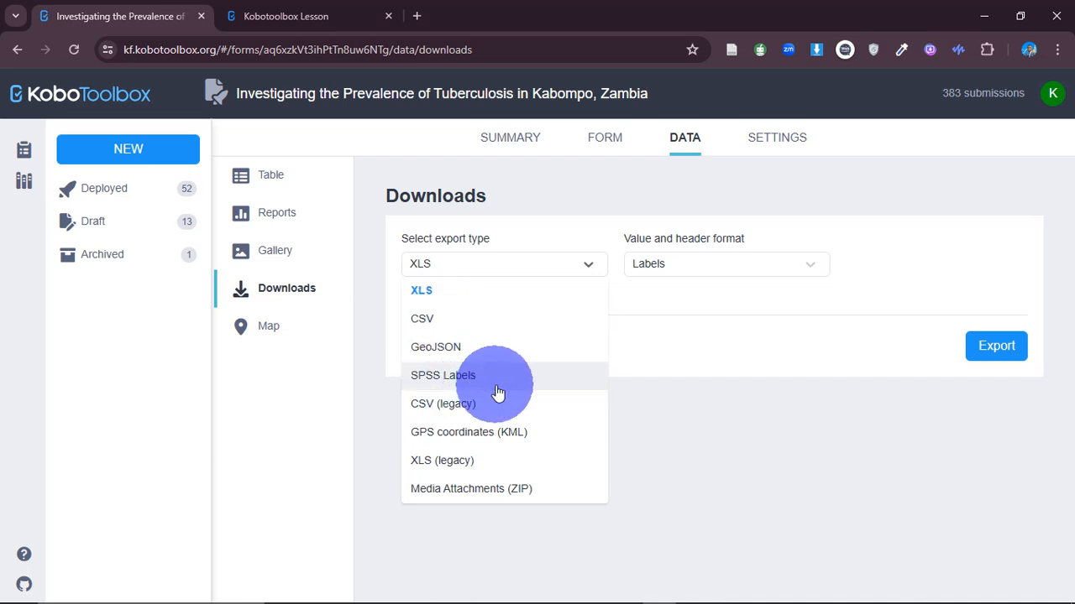
{"action": "left_click", "coordinate": [448, 267]}
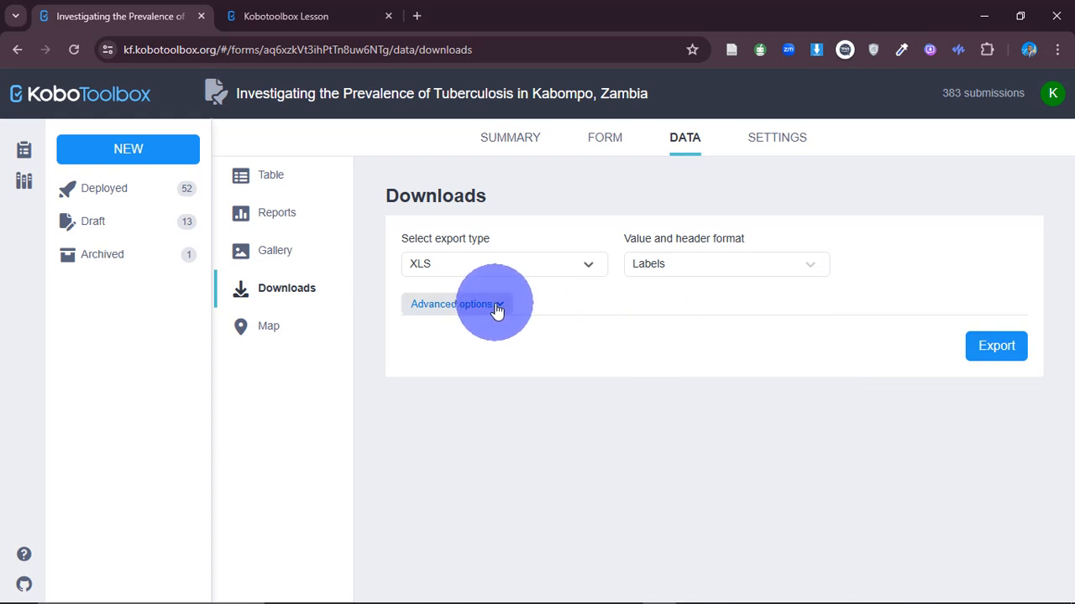
{"action": "left_click", "coordinate": [982, 351]}
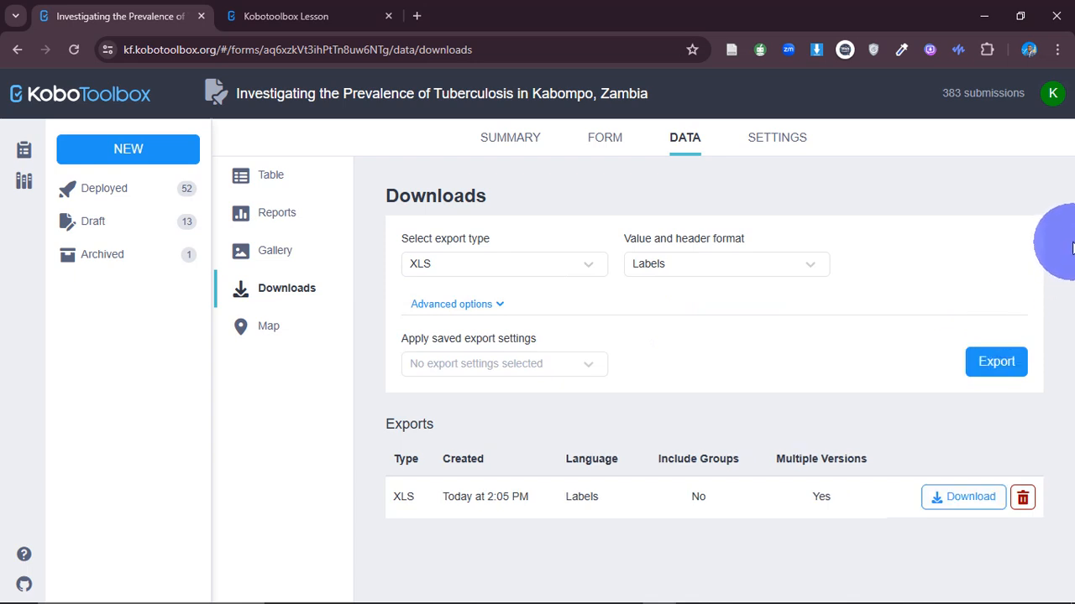
{"action": "left_click", "coordinate": [955, 502]}
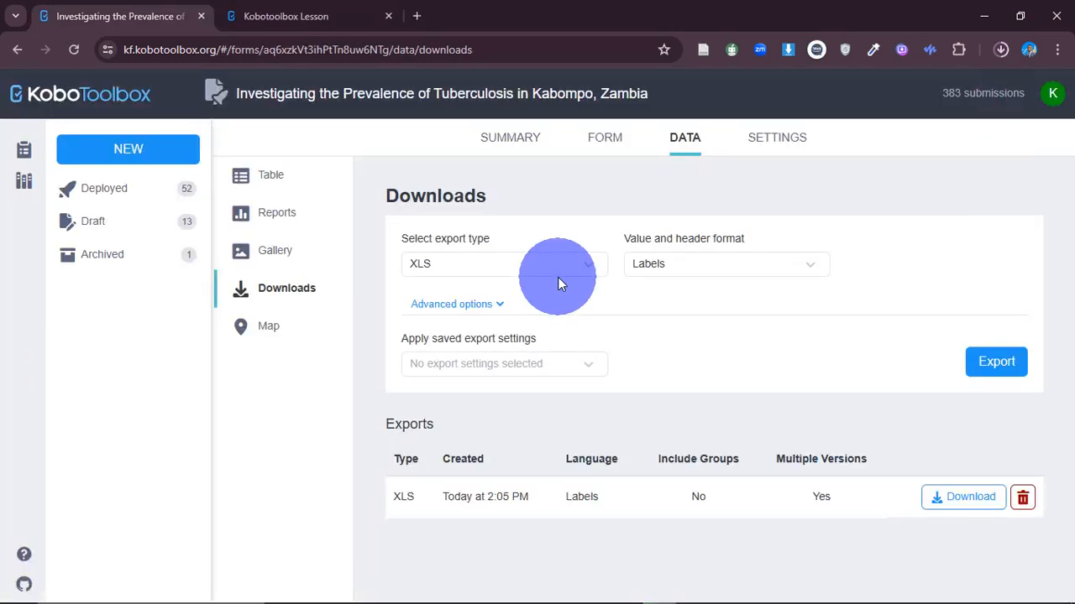
Step: Open the downloaded submissions workbook in Excel and enable editing
{"action": "left_click", "coordinate": [1001, 51]}
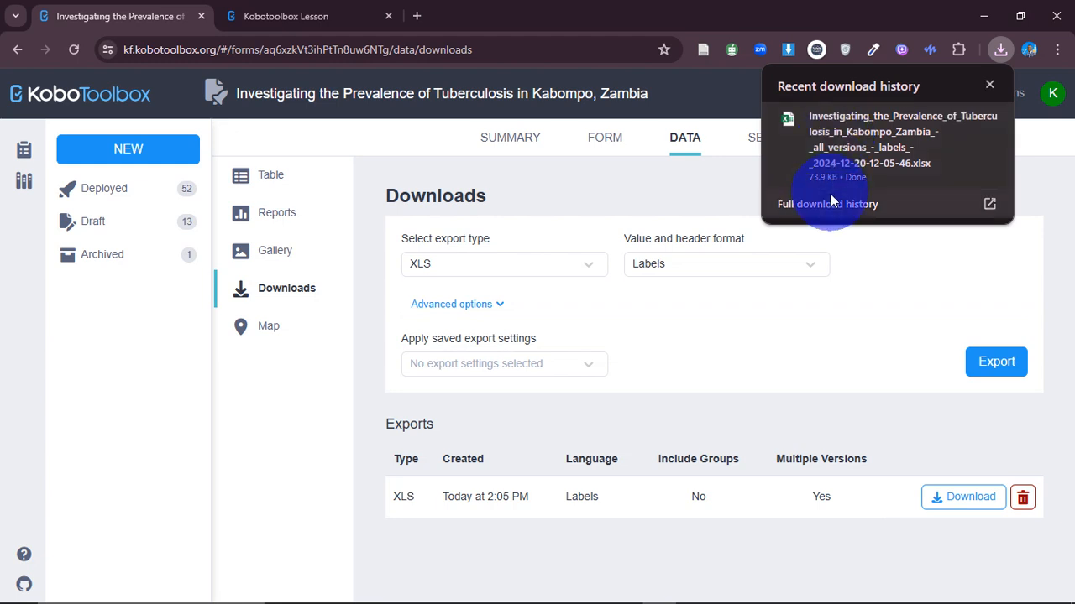
{"action": "left_click", "coordinate": [844, 131]}
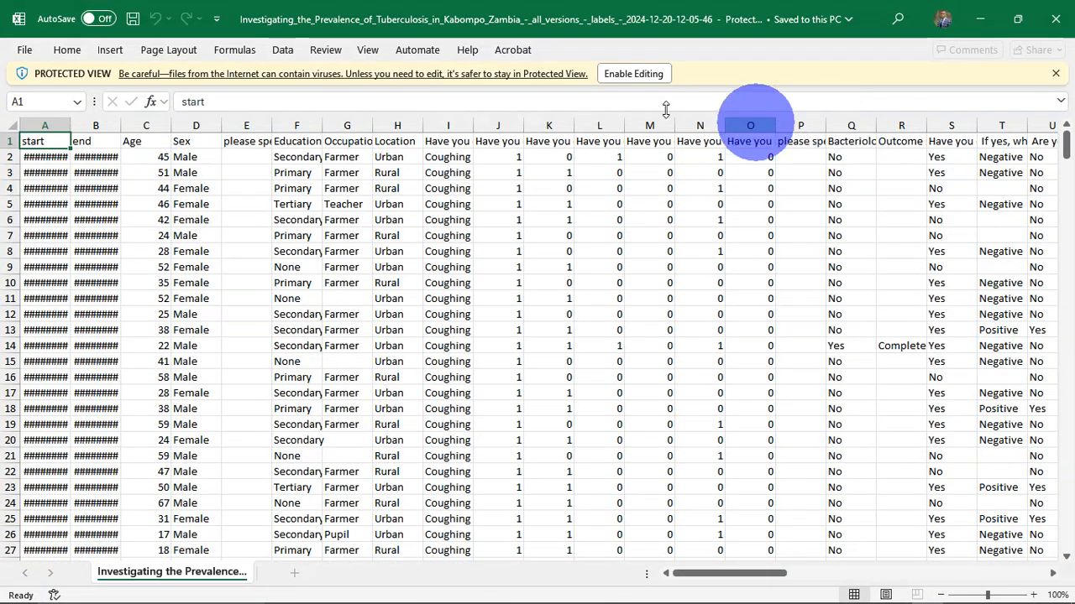
{"action": "left_click", "coordinate": [636, 74]}
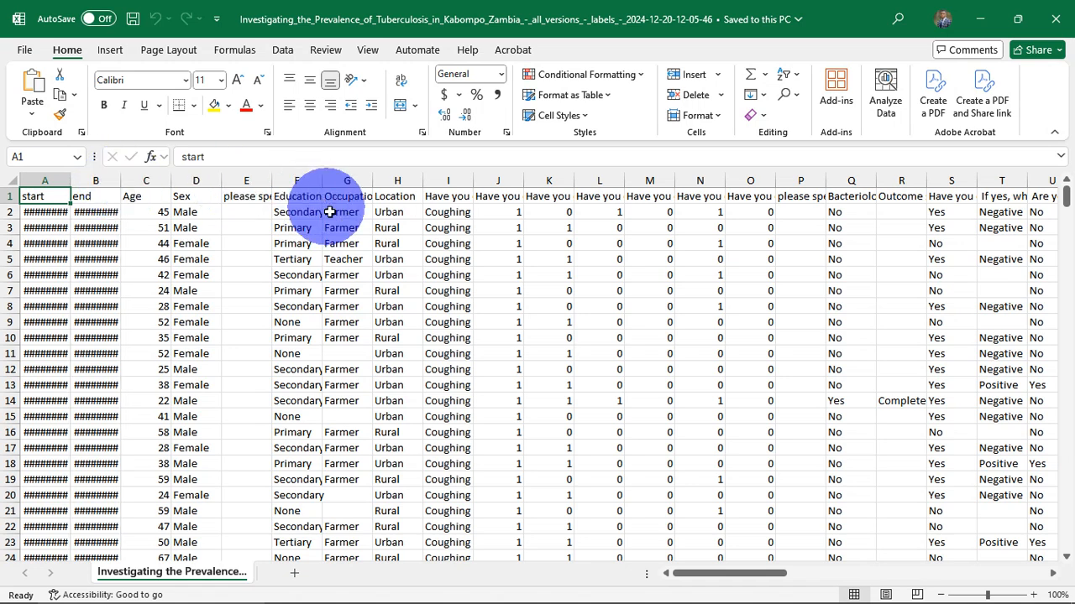
Step: Auto-fit the widths of the start and end columns (A and B) so their dates fit
{"action": "left_click", "coordinate": [50, 180]}
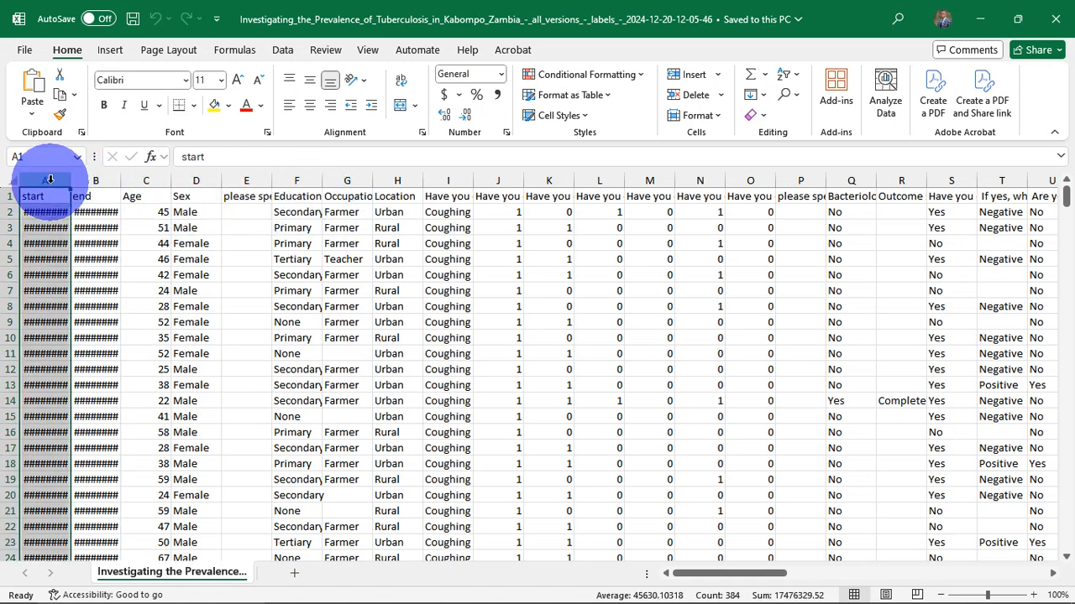
{"action": "left_click", "coordinate": [92, 180], "text": "ctrl"}
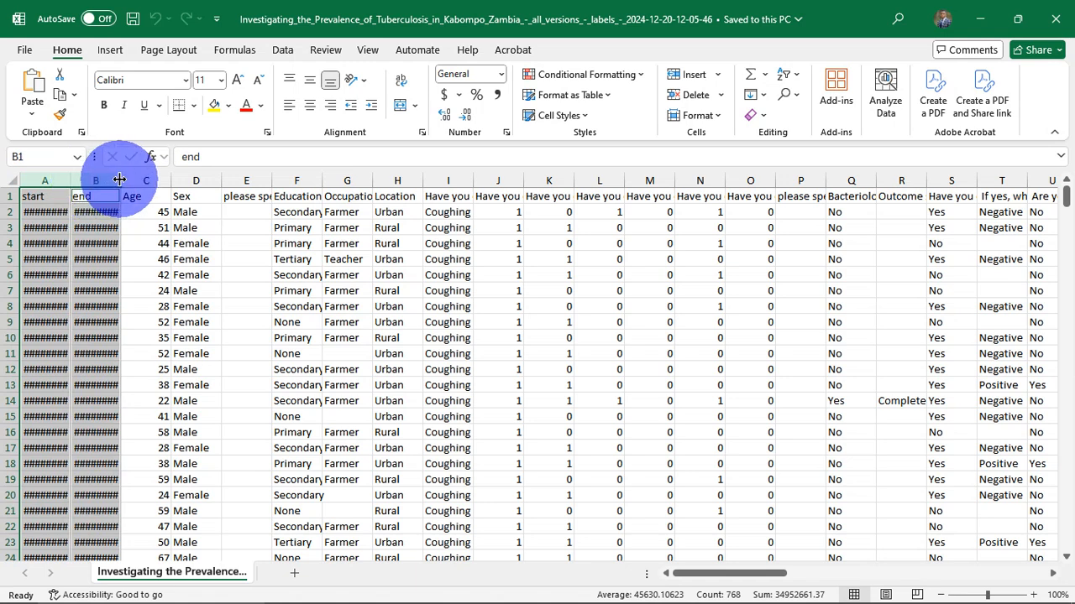
{"action": "double_click", "coordinate": [120, 180]}
{"action": "left_click", "coordinate": [106, 172]}
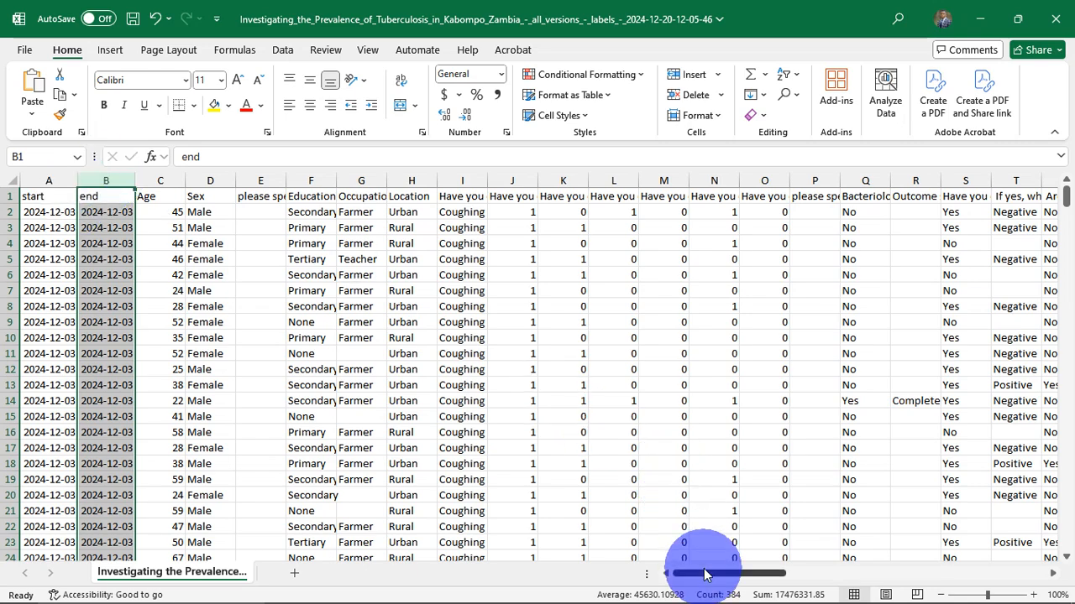
Step: Examine the metadata columns at the far end of the sheet, including __version__ and _tags, and return to the first columns
{"action": "left_click_drag", "start_coordinate": [705, 575], "coordinate": [954, 569]}
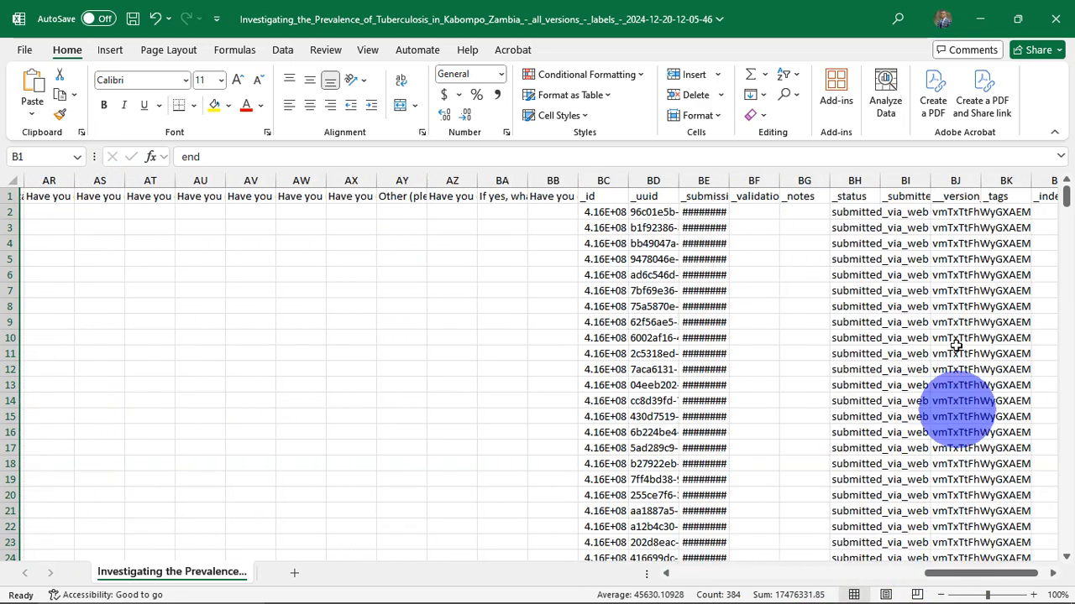
{"action": "left_click", "coordinate": [995, 181]}
{"action": "left_click", "coordinate": [972, 179], "text": "ctrl"}
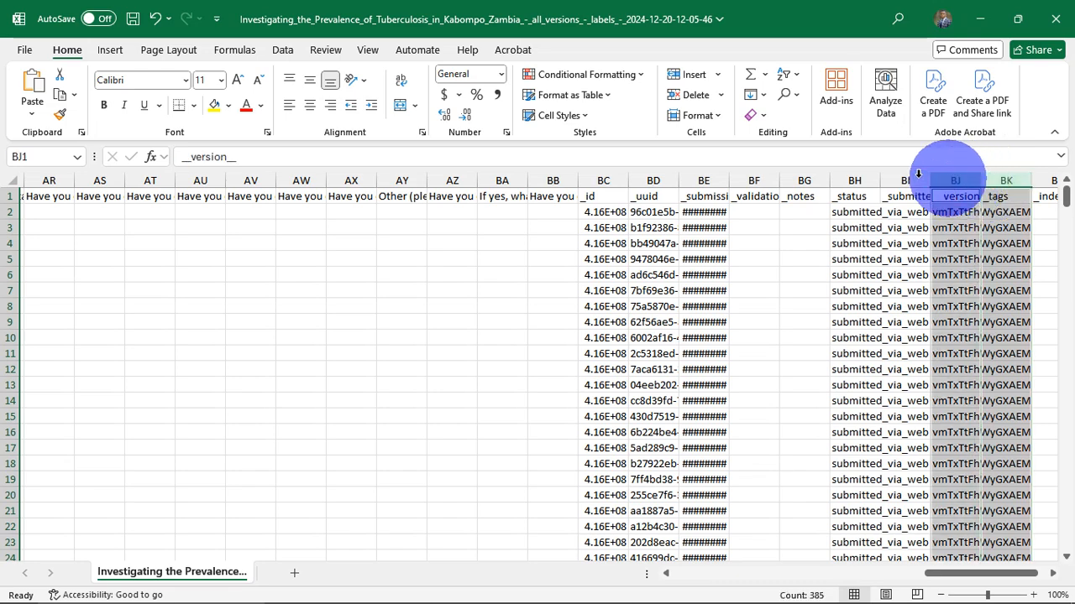
{"action": "left_click_drag", "start_coordinate": [953, 574], "coordinate": [671, 576]}
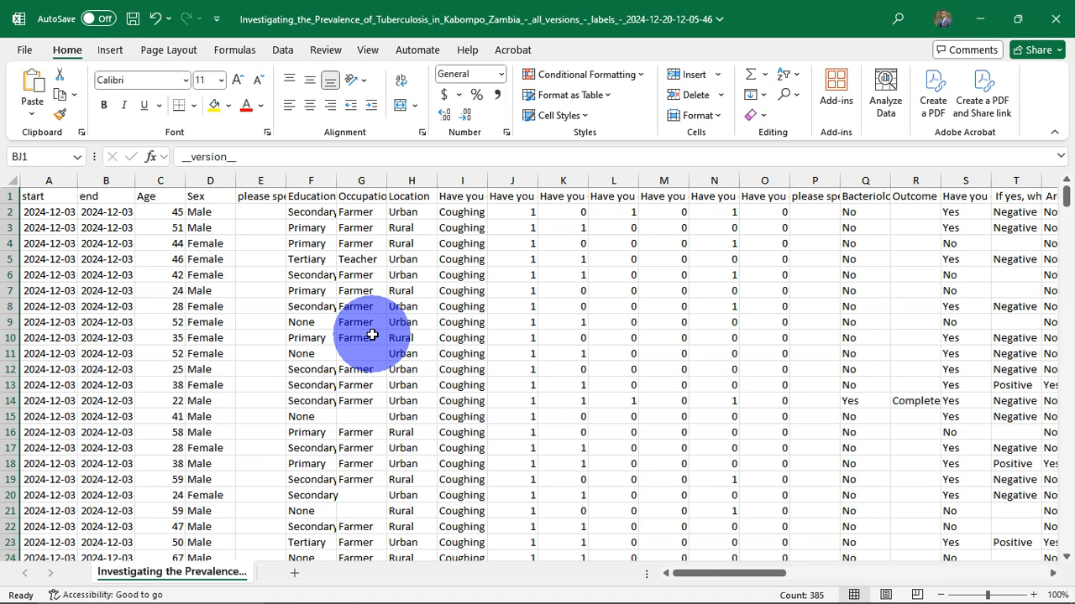
Step: Switch to the PowerPoint presentation and start the slide show from the STEPS slide
{"action": "left_click", "coordinate": [980, 18]}
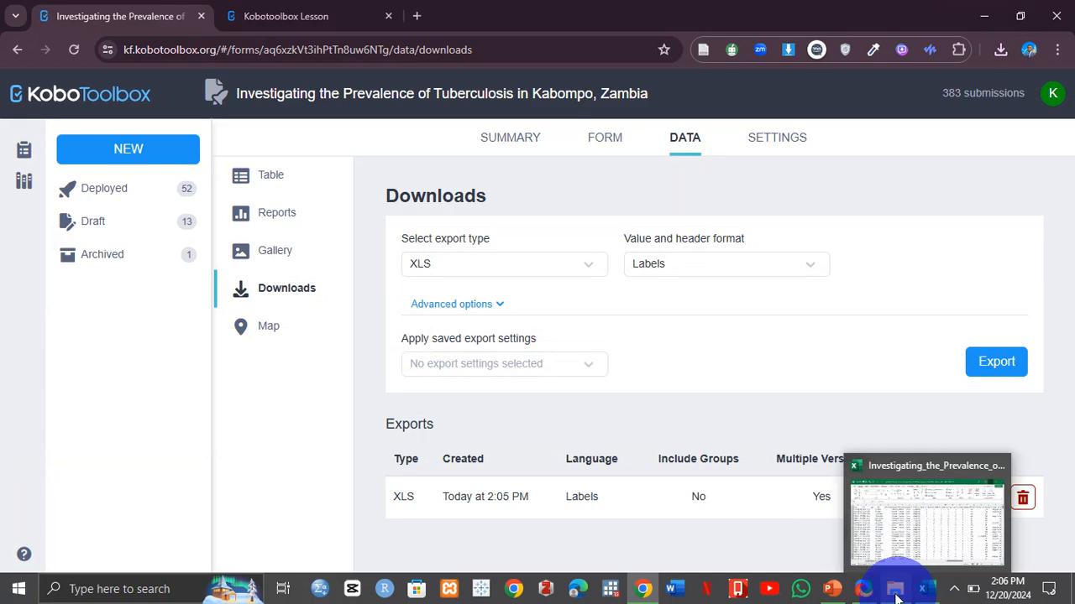
{"action": "mouse_move", "coordinate": [832, 588]}
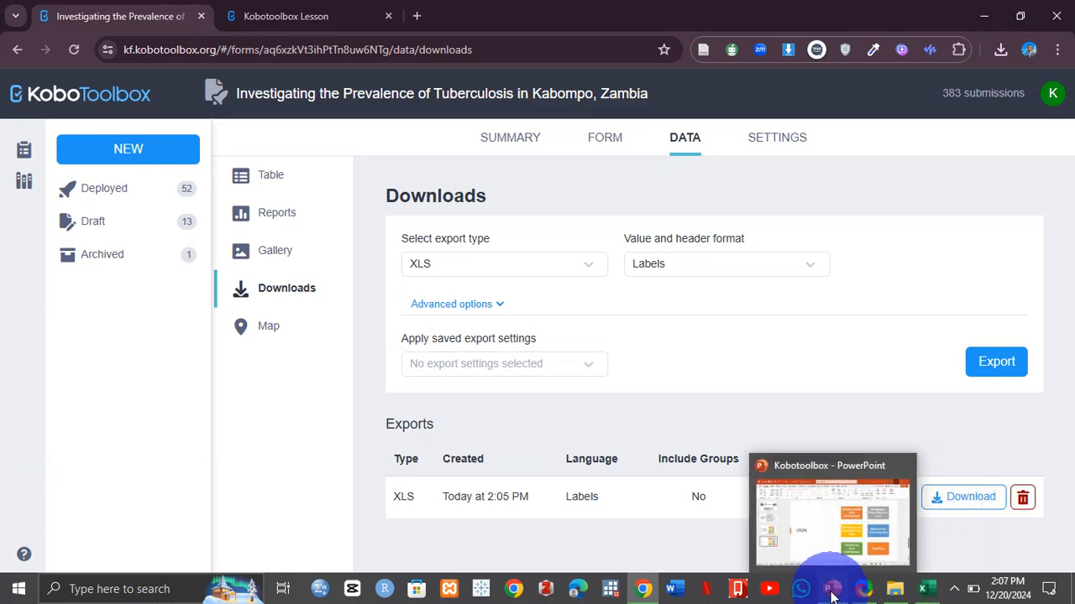
{"action": "left_click", "coordinate": [822, 535]}
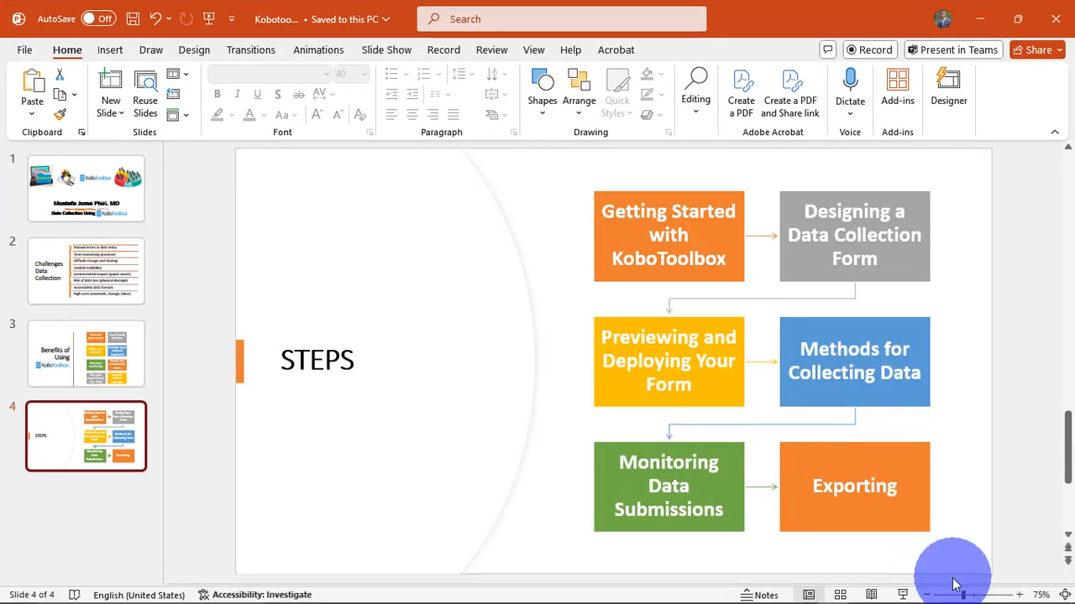
{"action": "left_click", "coordinate": [902, 594]}
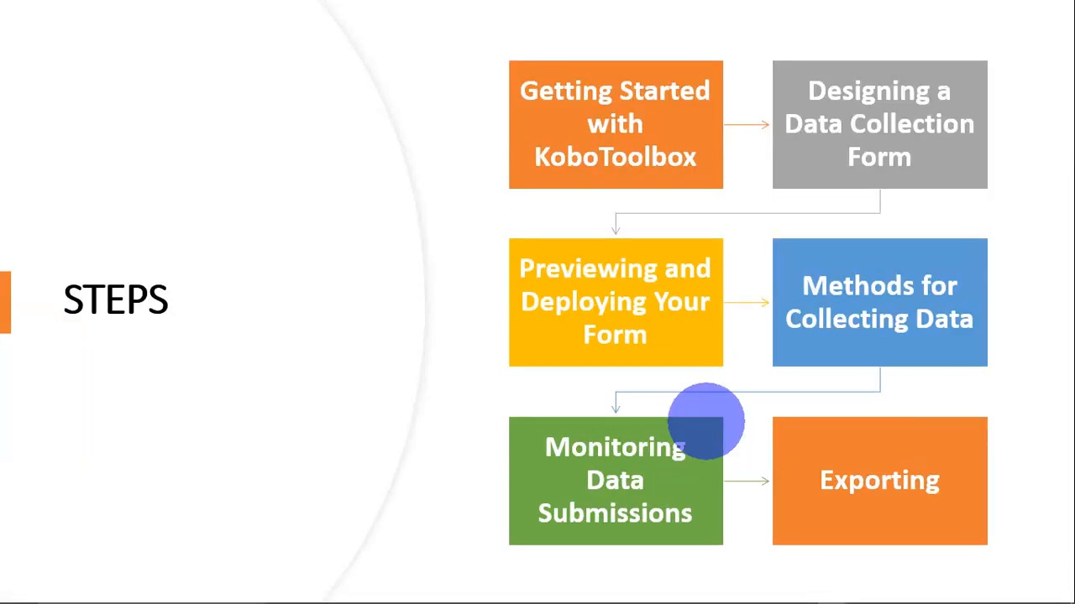